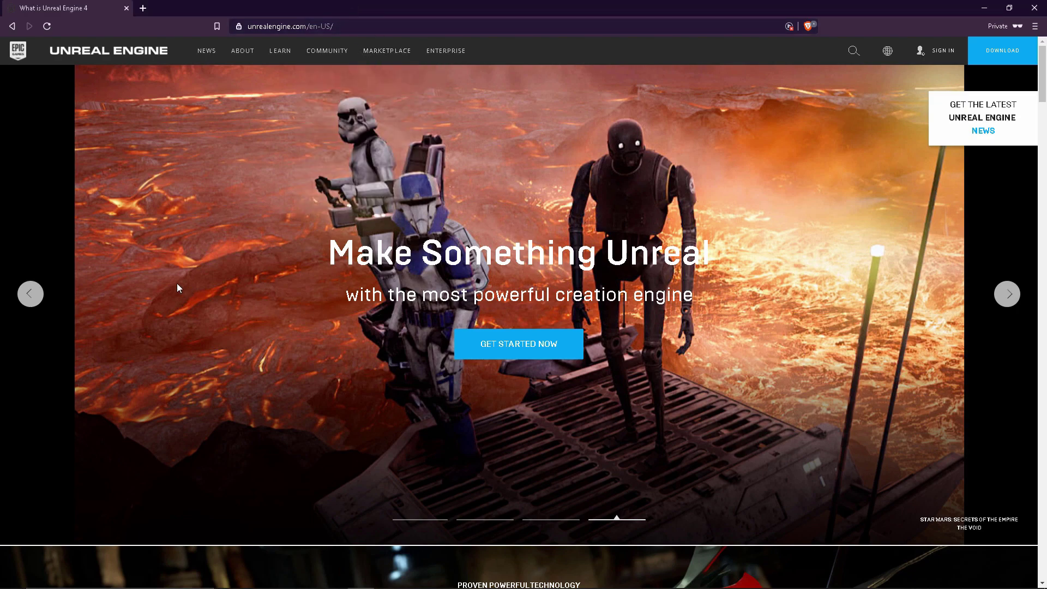
Step the home page banner back to its first slide
{"action": "left_click", "coordinate": [31, 294]}
{"action": "left_click", "coordinate": [32, 295]}
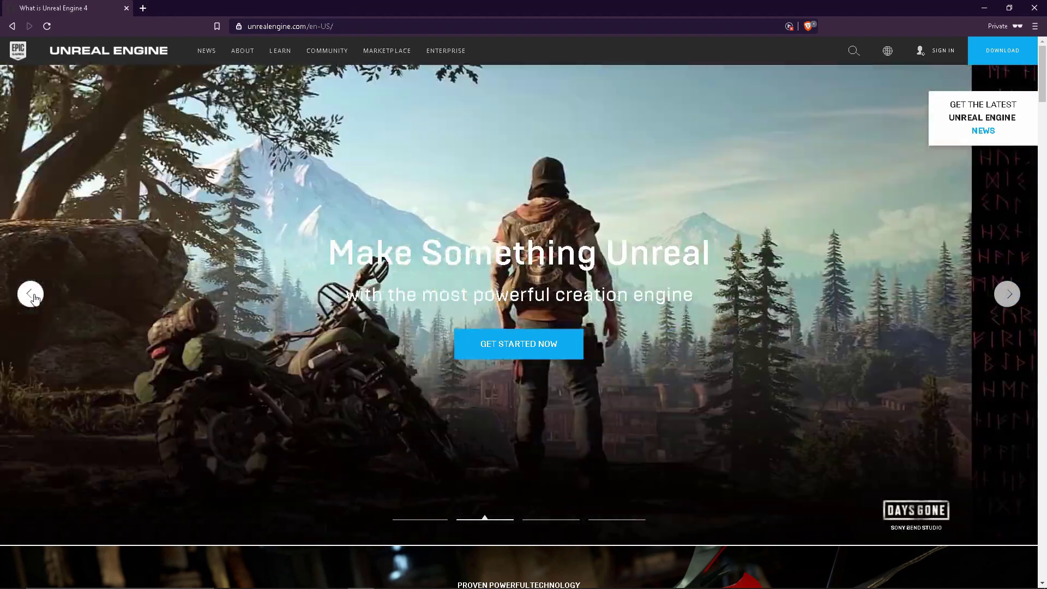
{"action": "left_click", "coordinate": [33, 295]}
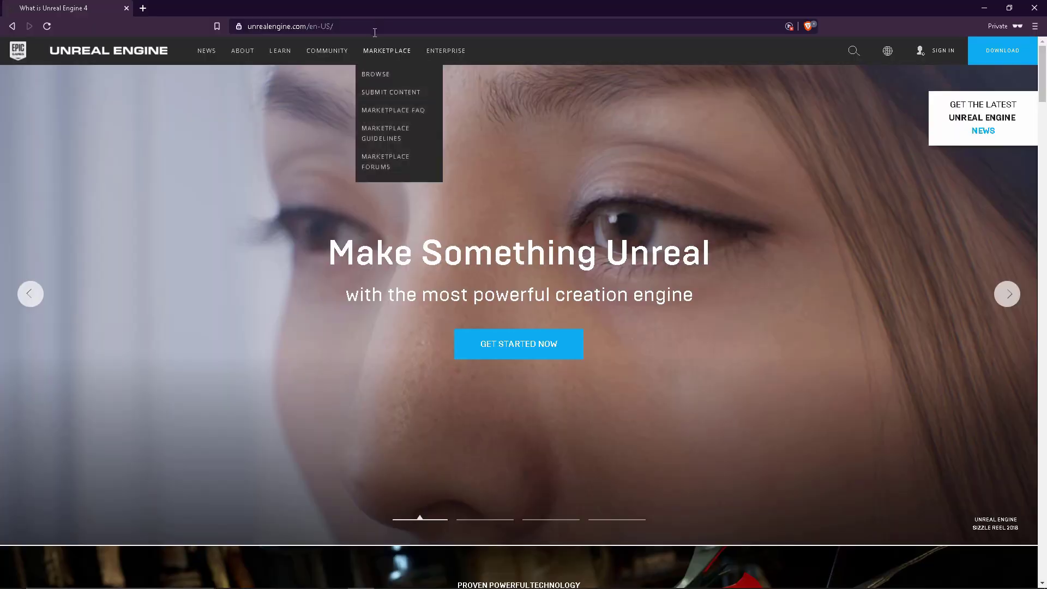
Check the Unreal Engine home page address and scroll down and back up the page
{"action": "left_click", "coordinate": [297, 31]}
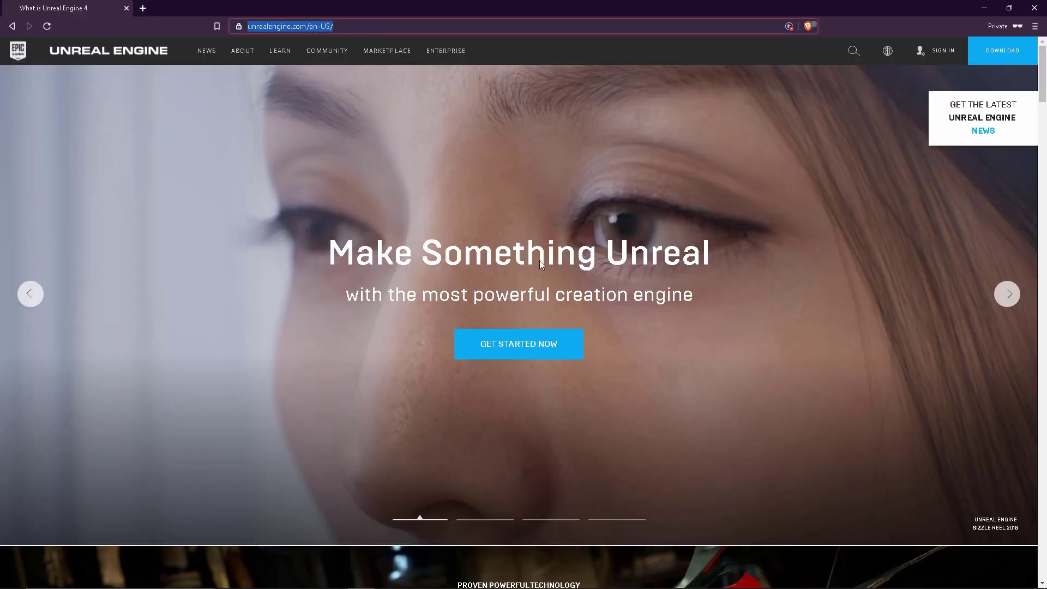
{"action": "left_click", "coordinate": [637, 218]}
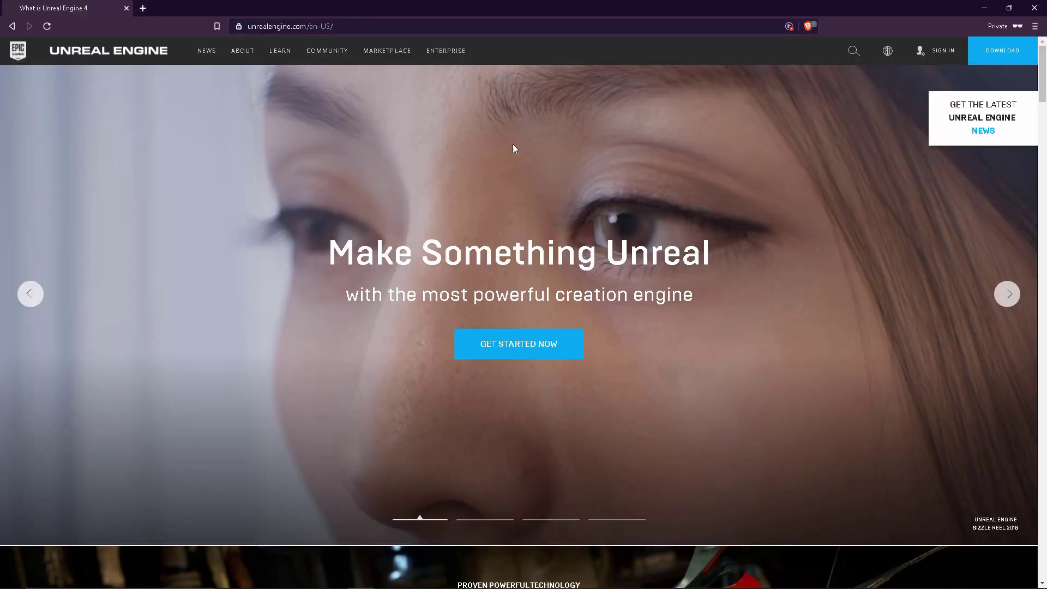
{"action": "scroll", "coordinate": [571, 172], "scroll_direction": "down", "scroll_amount": 10}
{"action": "scroll", "coordinate": [573, 174], "scroll_direction": "down", "scroll_amount": 12}
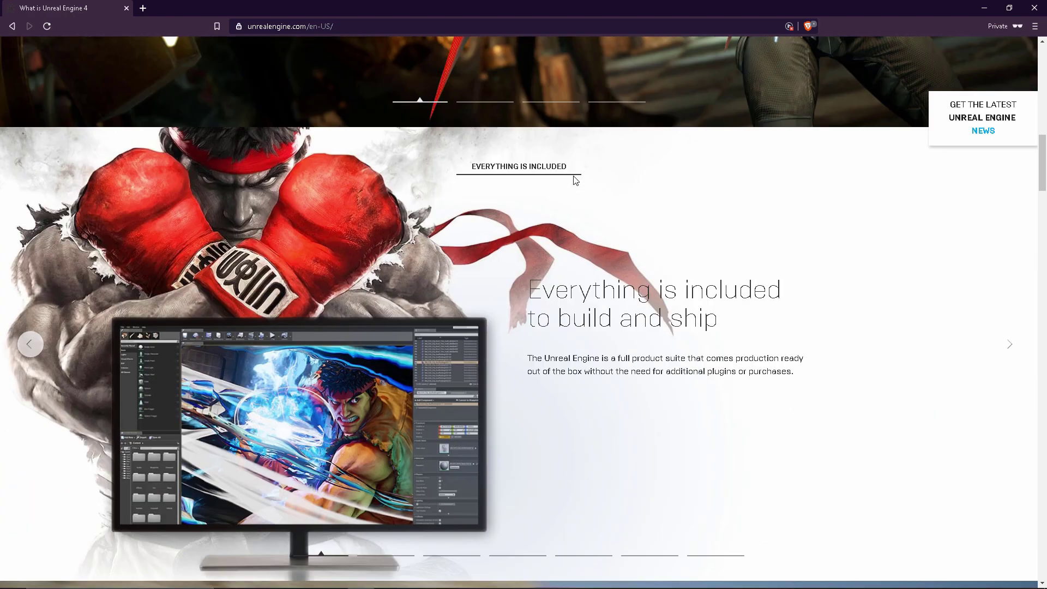
{"action": "scroll", "coordinate": [574, 176], "scroll_direction": "down", "scroll_amount": 4}
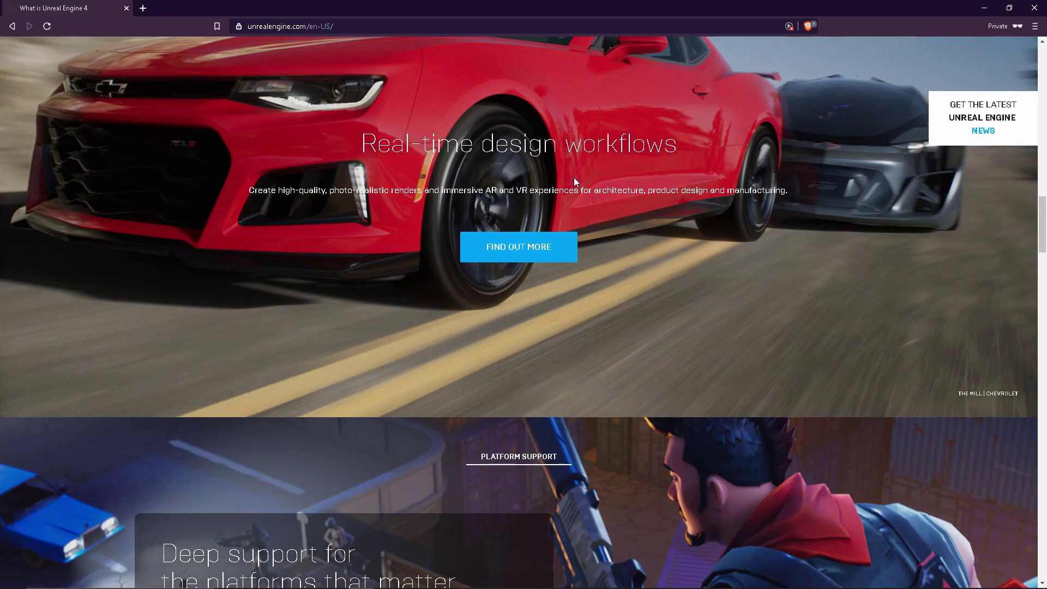
{"action": "scroll", "coordinate": [574, 178], "scroll_direction": "up", "scroll_amount": 2}
{"action": "scroll", "coordinate": [574, 178], "scroll_direction": "up", "scroll_amount": 15}
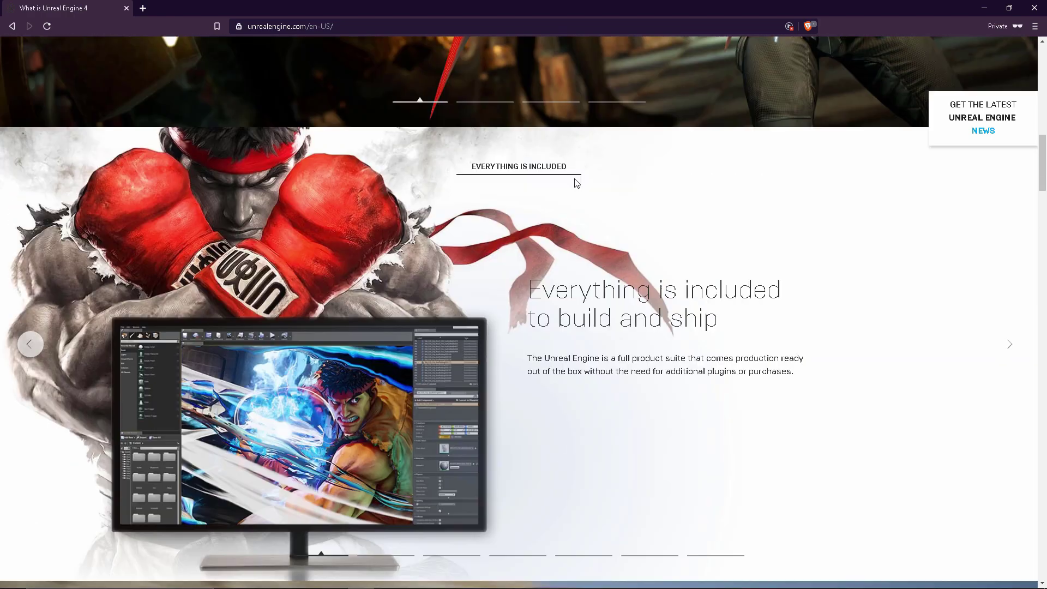
{"action": "scroll", "coordinate": [574, 179], "scroll_direction": "up", "scroll_amount": 7}
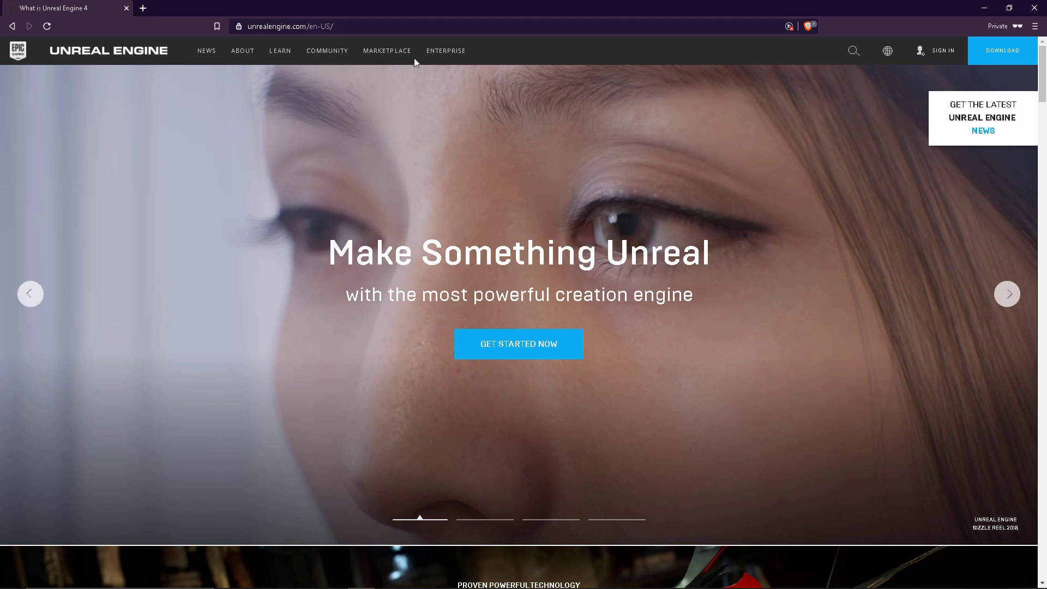
{"action": "left_click", "coordinate": [397, 26]}
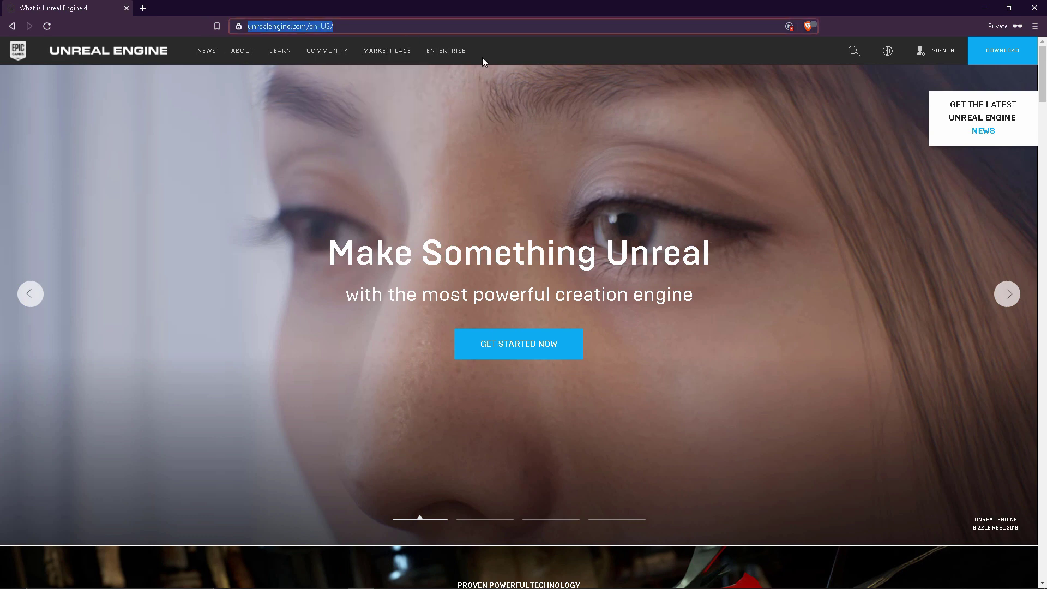
{"action": "left_click", "coordinate": [511, 55]}
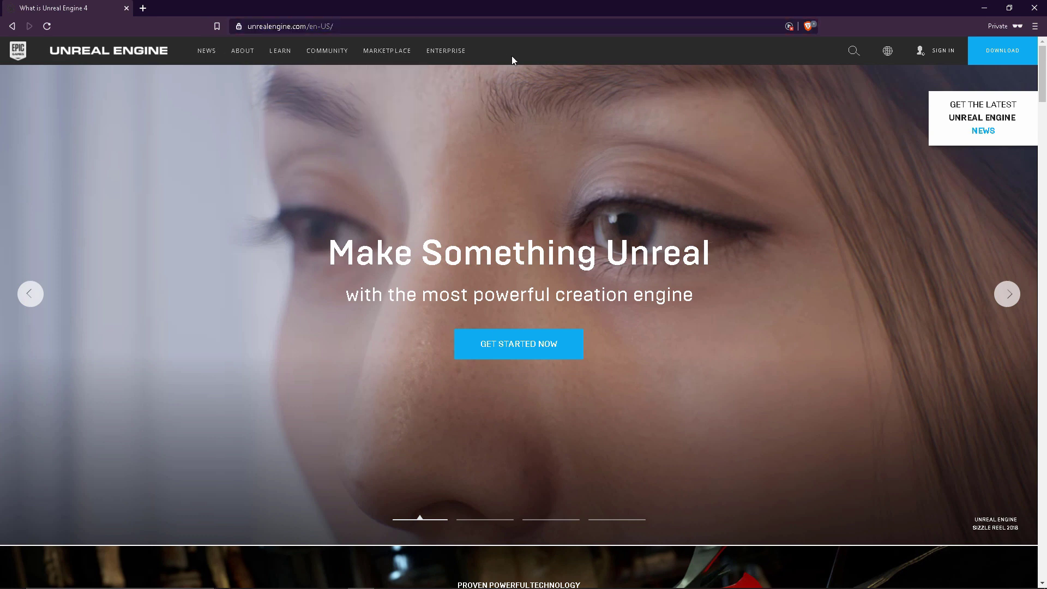
Open the Epic Games sign-in page, return to the home page, and recheck its address
{"action": "left_click", "coordinate": [932, 52]}
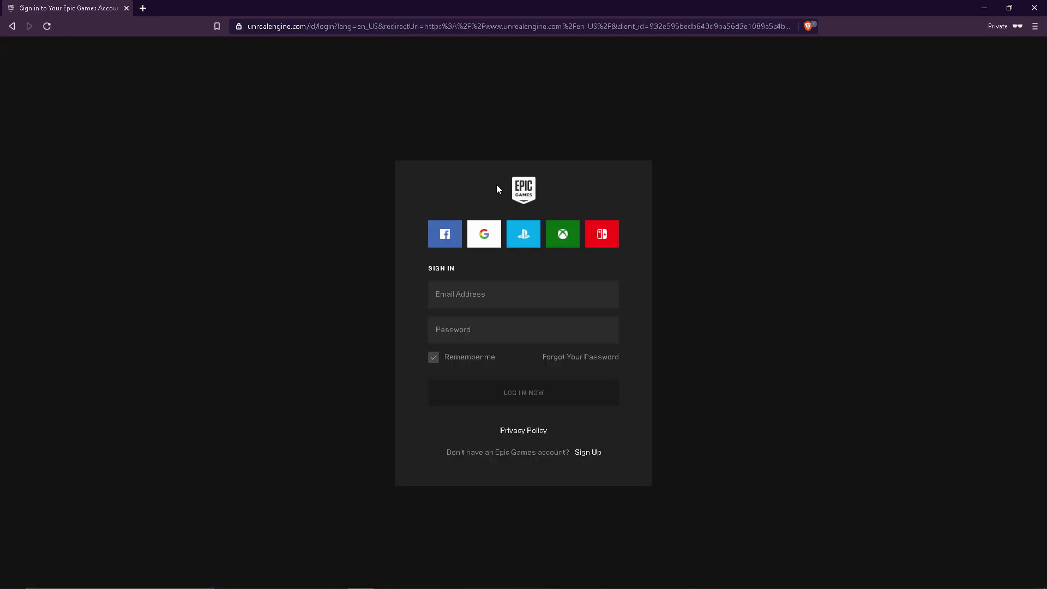
{"action": "key", "text": "alt+Left"}
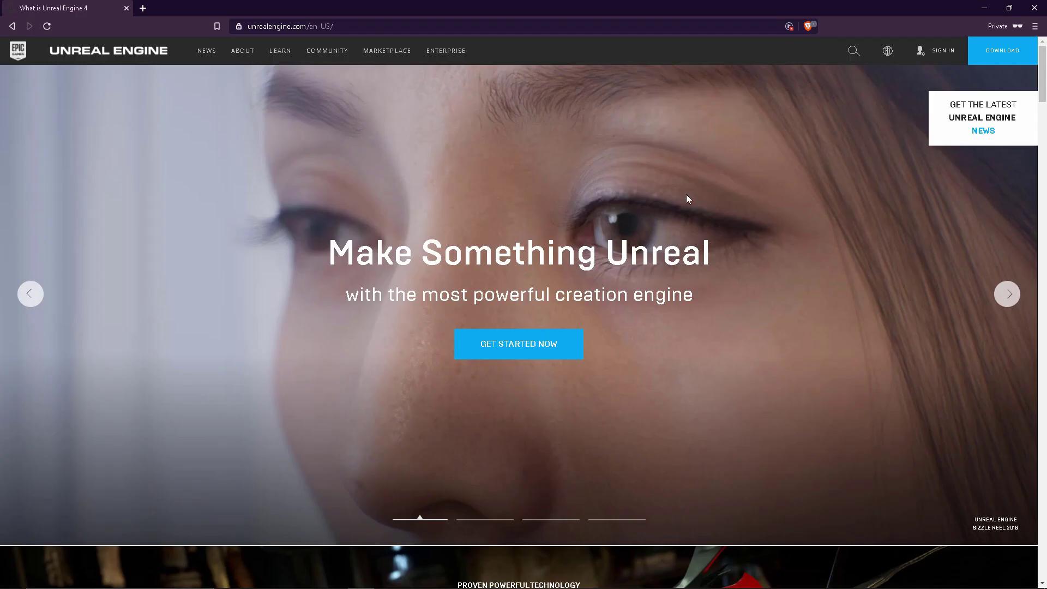
{"action": "left_click", "coordinate": [407, 30]}
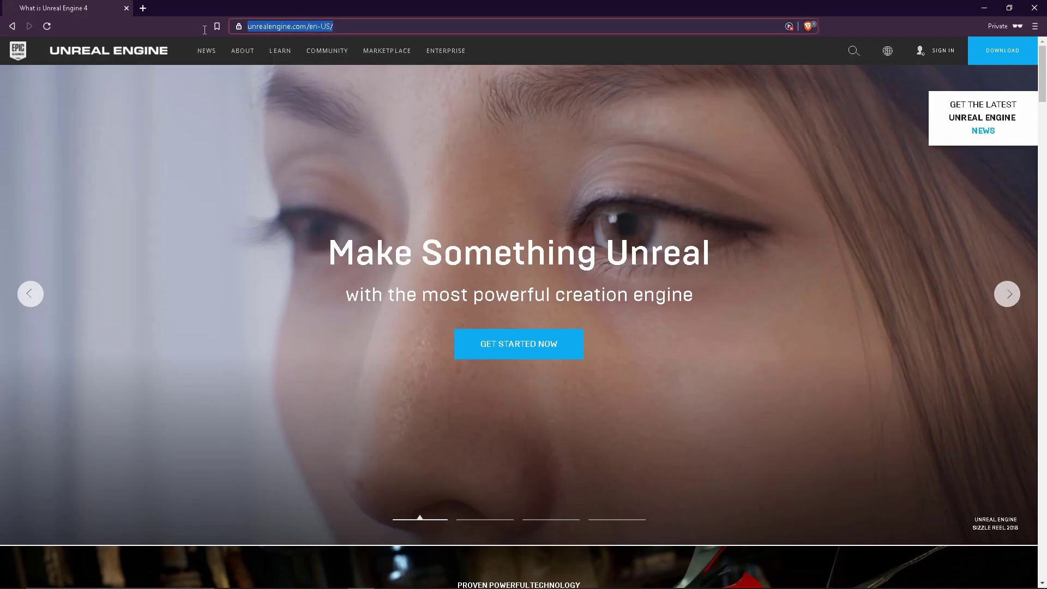
{"action": "left_click", "coordinate": [502, 51]}
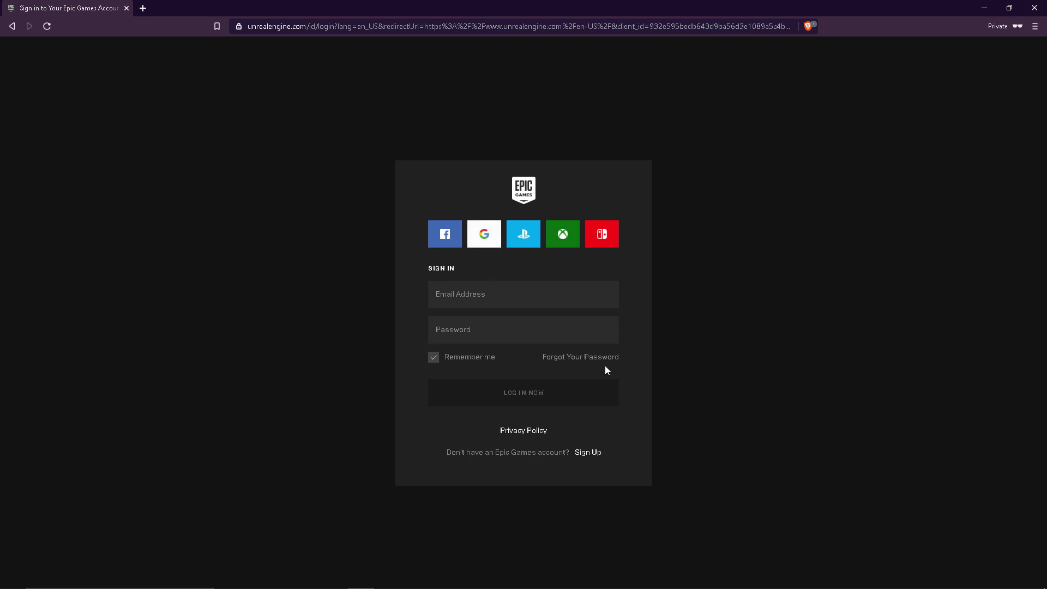
Start a Google-linked Epic sign-up and fill in the first and last name
{"action": "left_click", "coordinate": [597, 455]}
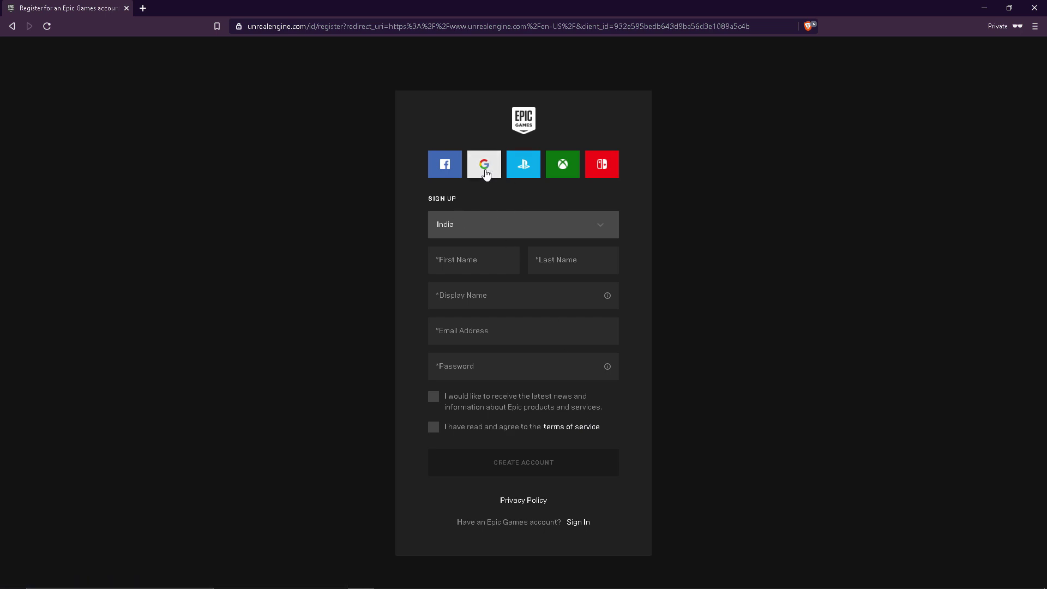
{"action": "left_click", "coordinate": [485, 167]}
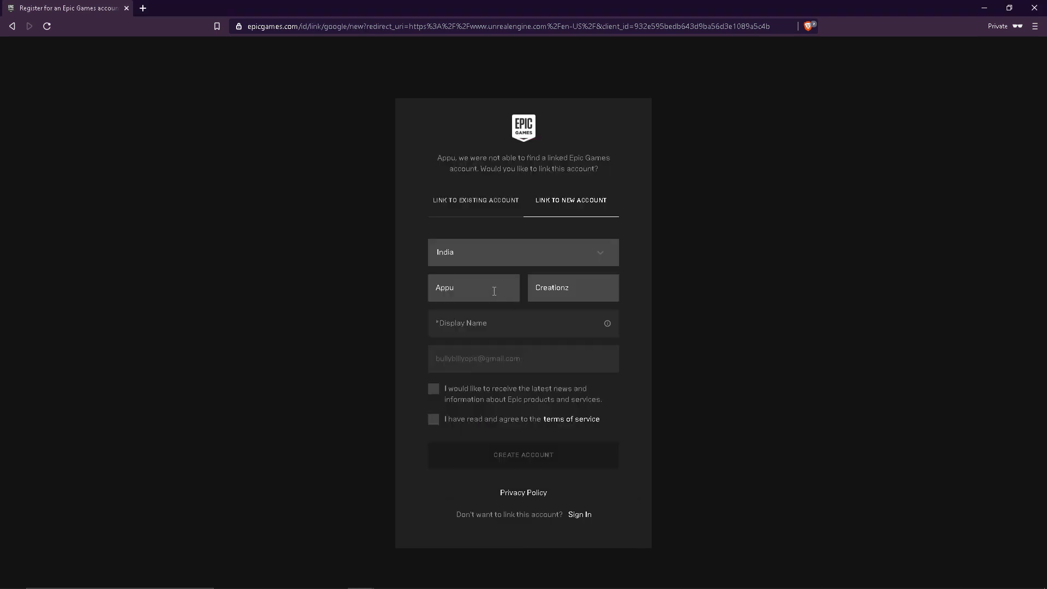
{"action": "type", "text": "een"}
{"action": "double_click", "coordinate": [550, 288]}
{"action": "type", "text": "Kumar"}
Enter a display name, opt in to news, accept the terms, and create the account
{"action": "left_click", "coordinate": [522, 328]}
{"action": "type", "text": "praveenkumara"}
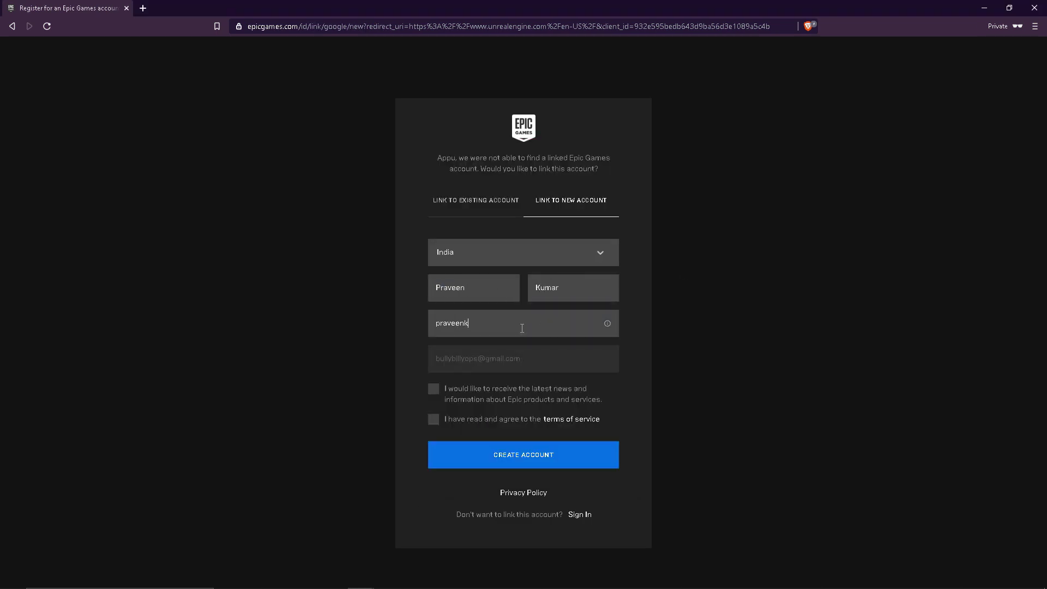
{"action": "key", "text": "BackSpace"}
{"action": "key", "text": "BackSpace"}
{"action": "key", "text": "BackSpace"}
{"action": "key", "text": "BackSpace"}
{"action": "key", "text": "BackSpace"}
{"action": "key", "text": "BackSpace"}
{"action": "key", "text": "BackSpace"}
{"action": "key", "text": "BackSpace"}
{"action": "key", "text": "BackSpace"}
{"action": "key", "text": "BackSpace"}
{"action": "key", "text": "BackSpace"}
{"action": "key", "text": "BackSpace"}
{"action": "key", "text": "BackSpace"}
{"action": "key", "text": "BackSpace"}
{"action": "key", "text": "BackSpace"}
{"action": "key", "text": "BackSpace"}
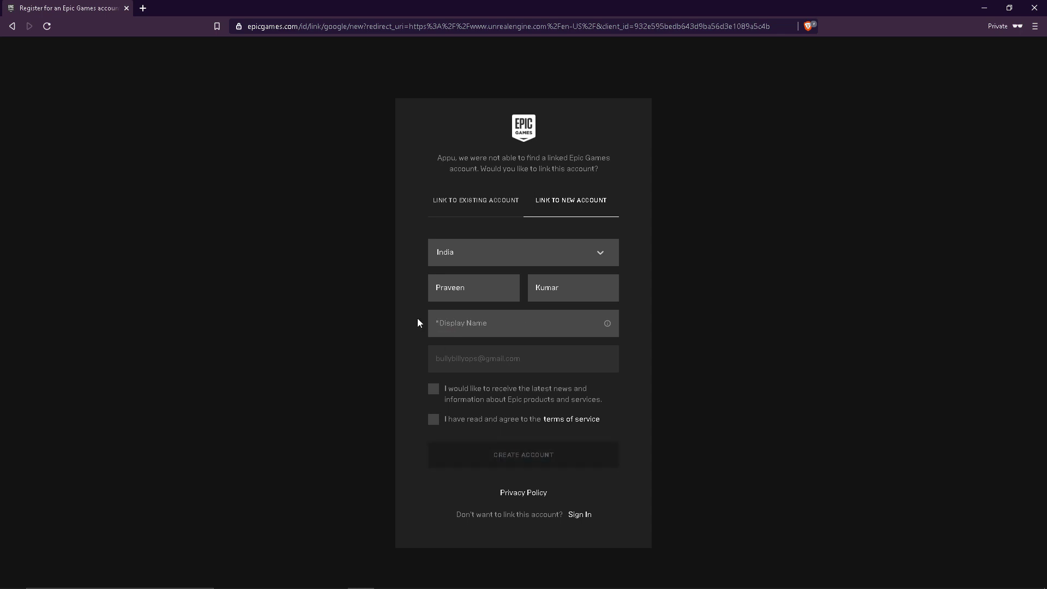
{"action": "type", "text": "bullybillyops"}
{"action": "left_click", "coordinate": [433, 388]}
{"action": "left_click", "coordinate": [434, 419]}
{"action": "left_click", "coordinate": [548, 461]}
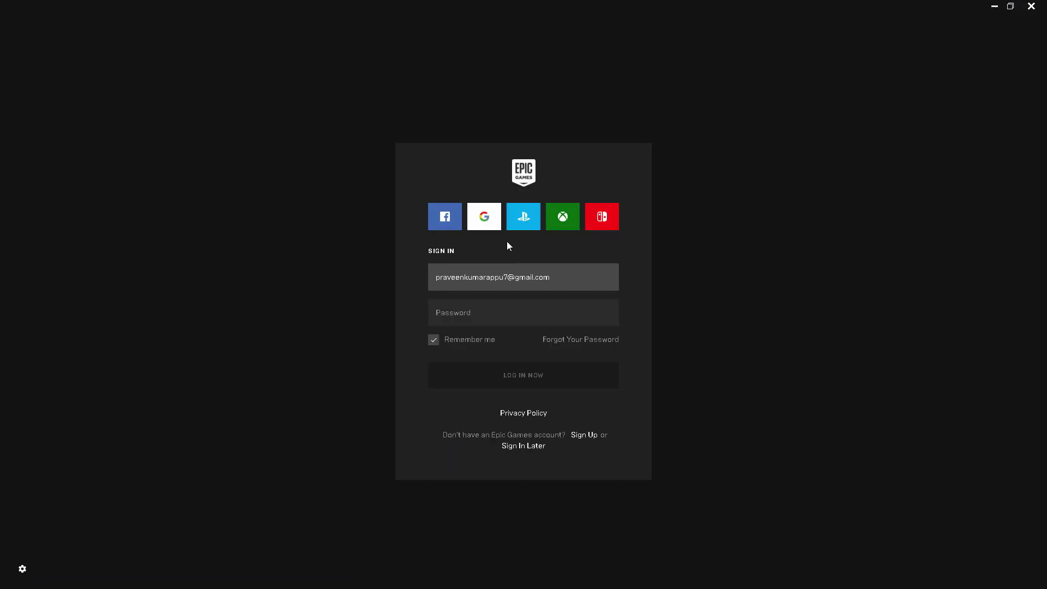
Sign in to the launcher with Google, with Brave Shields off, using the second account
{"action": "left_click", "coordinate": [485, 218]}
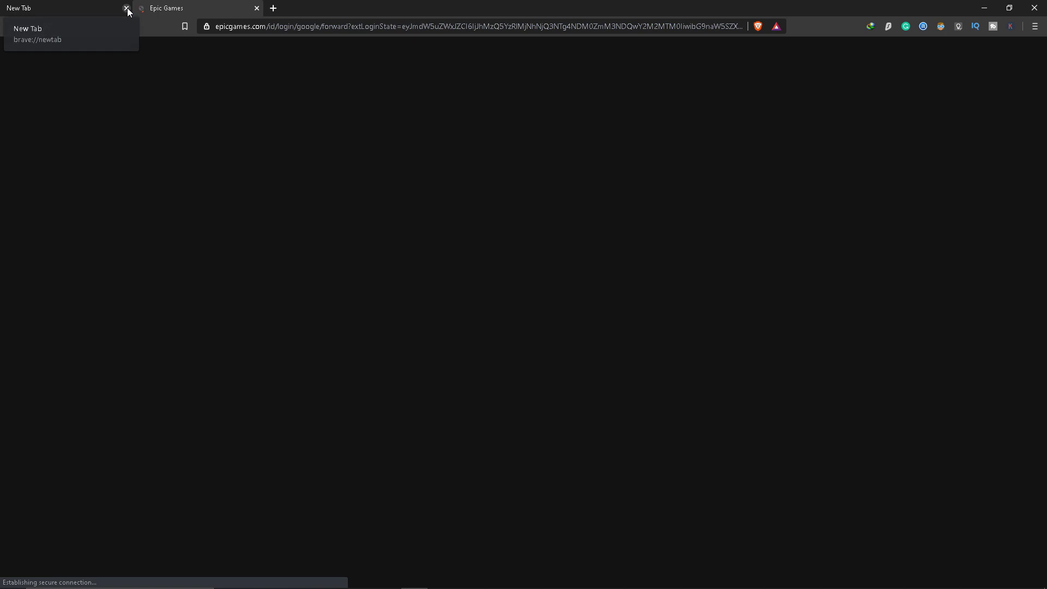
{"action": "left_click", "coordinate": [126, 8]}
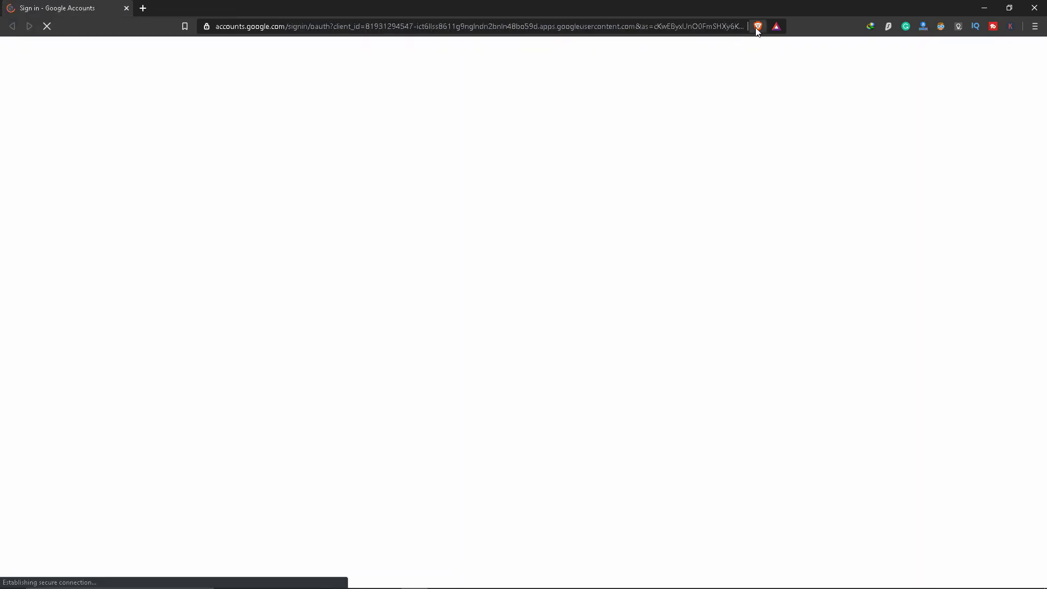
{"action": "left_click", "coordinate": [758, 26]}
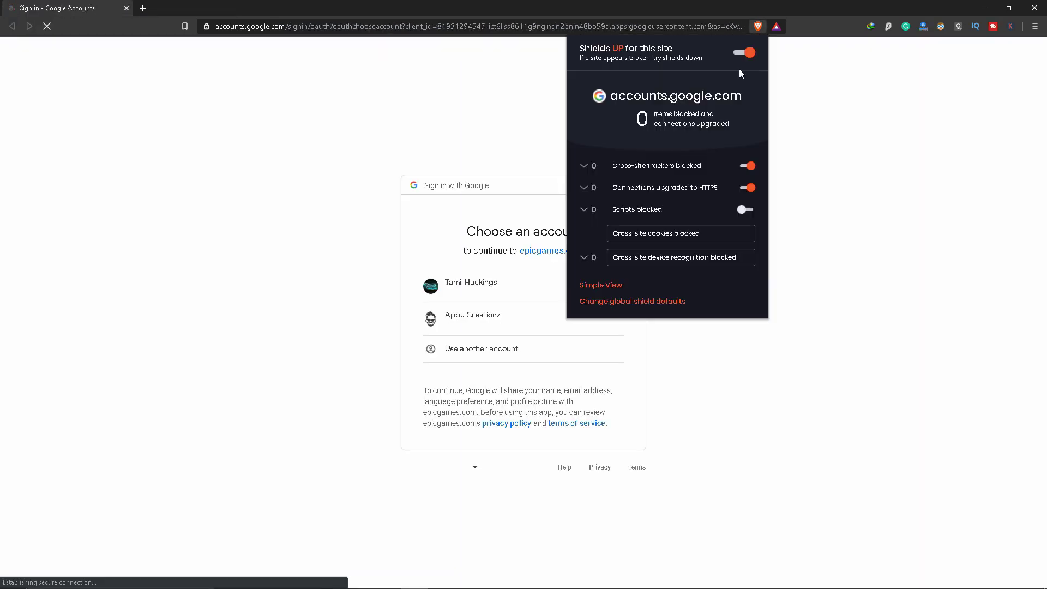
{"action": "left_click", "coordinate": [744, 53]}
{"action": "left_click", "coordinate": [848, 138]}
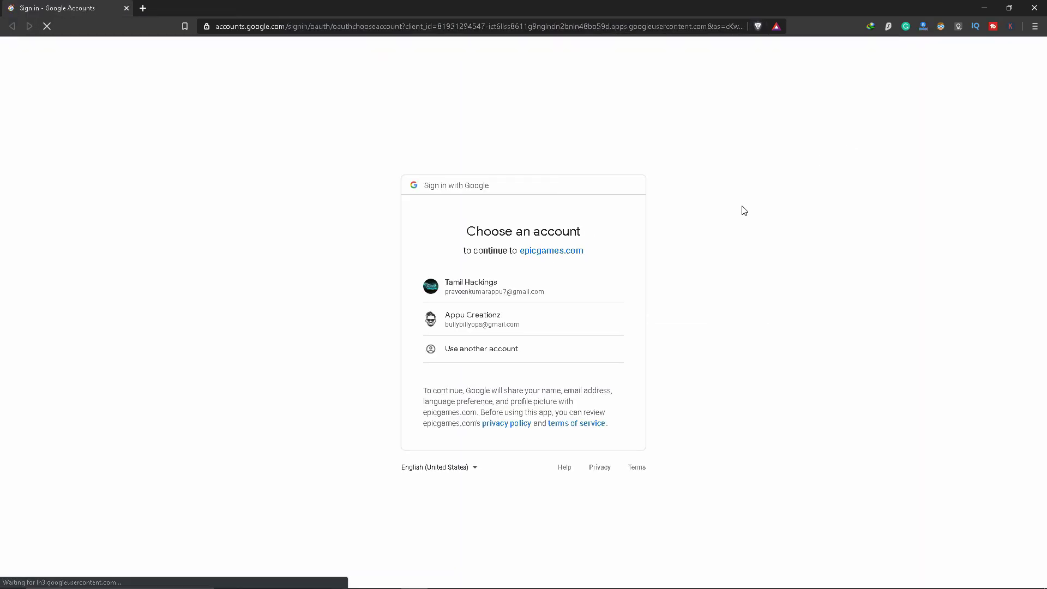
{"action": "left_click", "coordinate": [585, 319]}
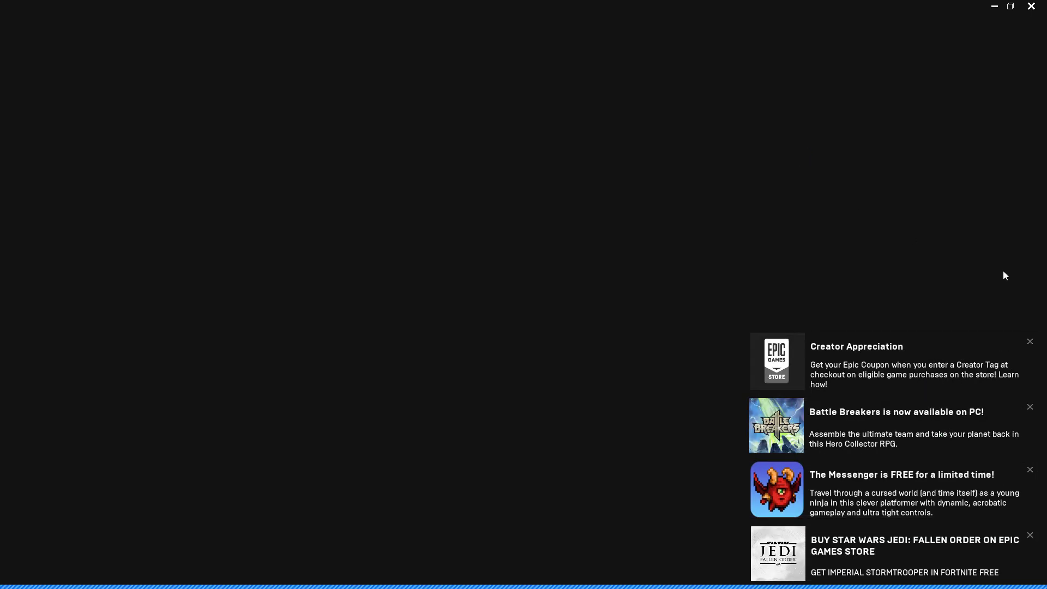
Dismiss the Creator Appreciation, Battle Breakers, Messenger and Star Wars Jedi notifications
{"action": "left_click", "coordinate": [1030, 343]}
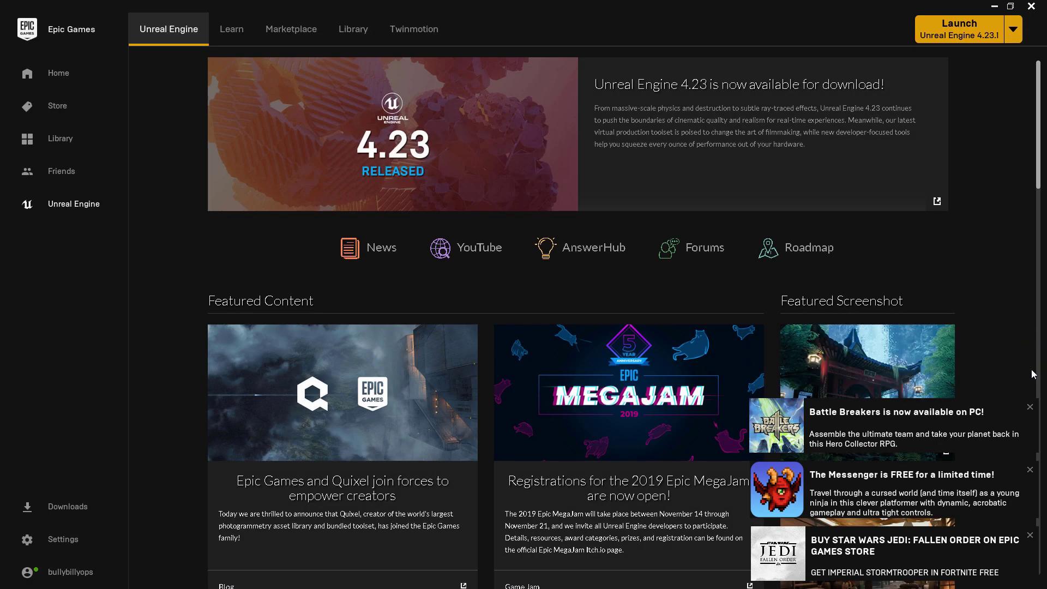
{"action": "left_click", "coordinate": [1031, 407]}
{"action": "left_click", "coordinate": [1031, 471]}
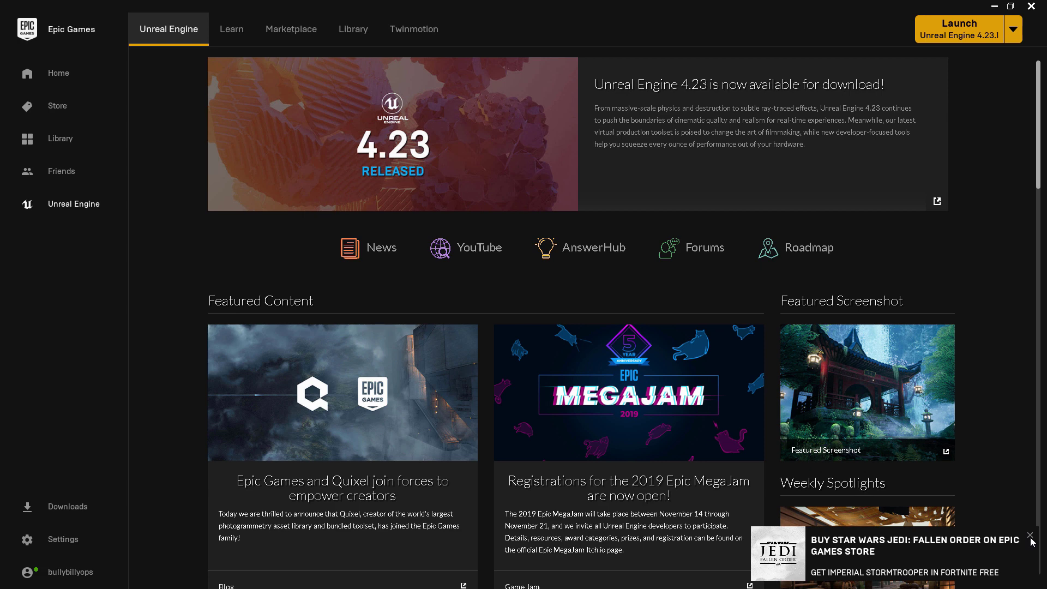
{"action": "left_click", "coordinate": [1031, 536]}
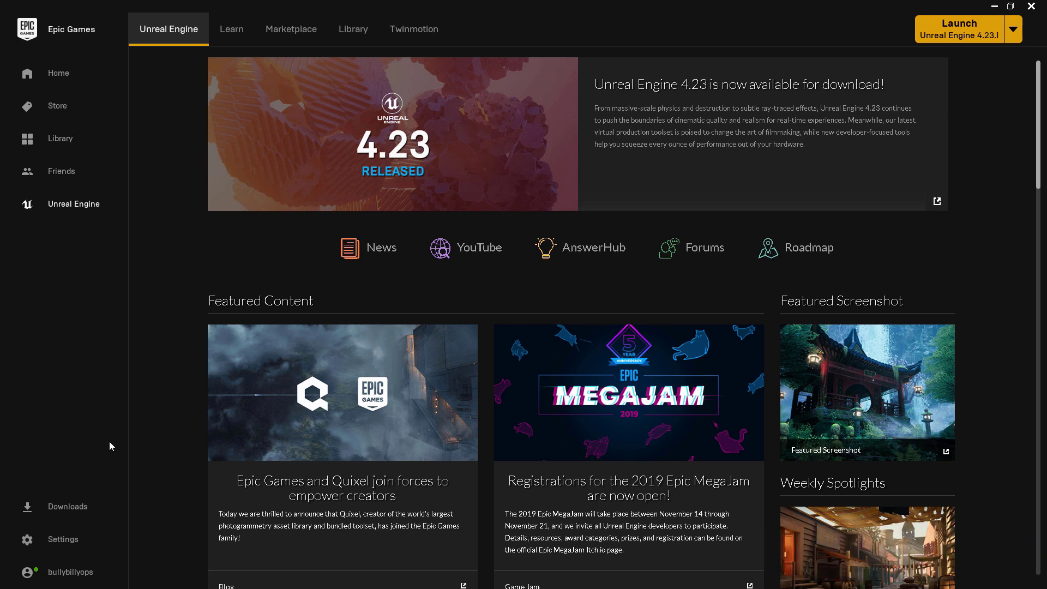
Visit the launcher Home, return to the Unreal Engine page, and view the Marketplace
{"action": "left_click", "coordinate": [54, 73]}
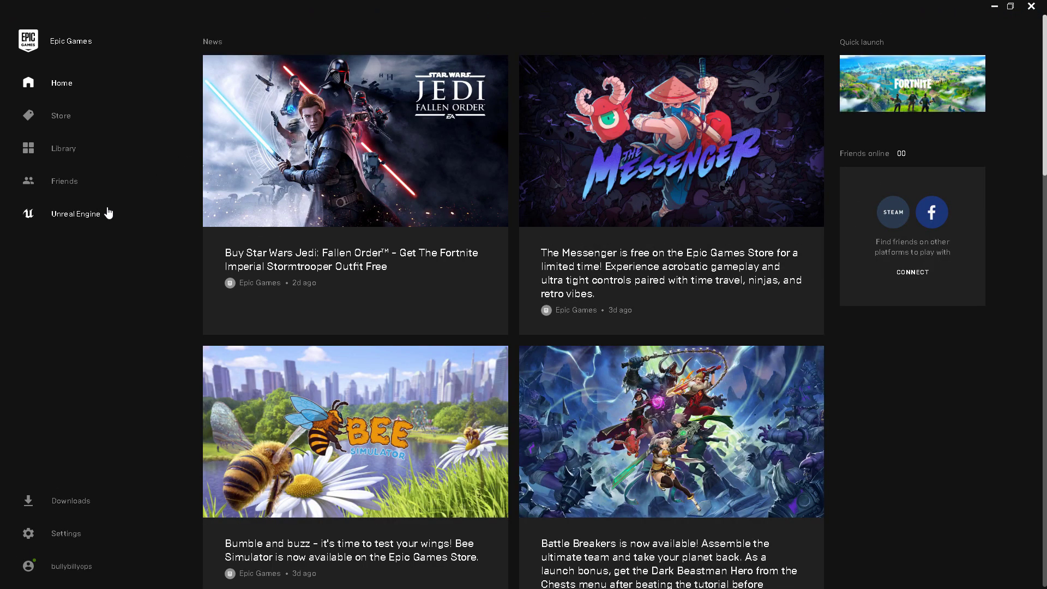
{"action": "left_click", "coordinate": [109, 213]}
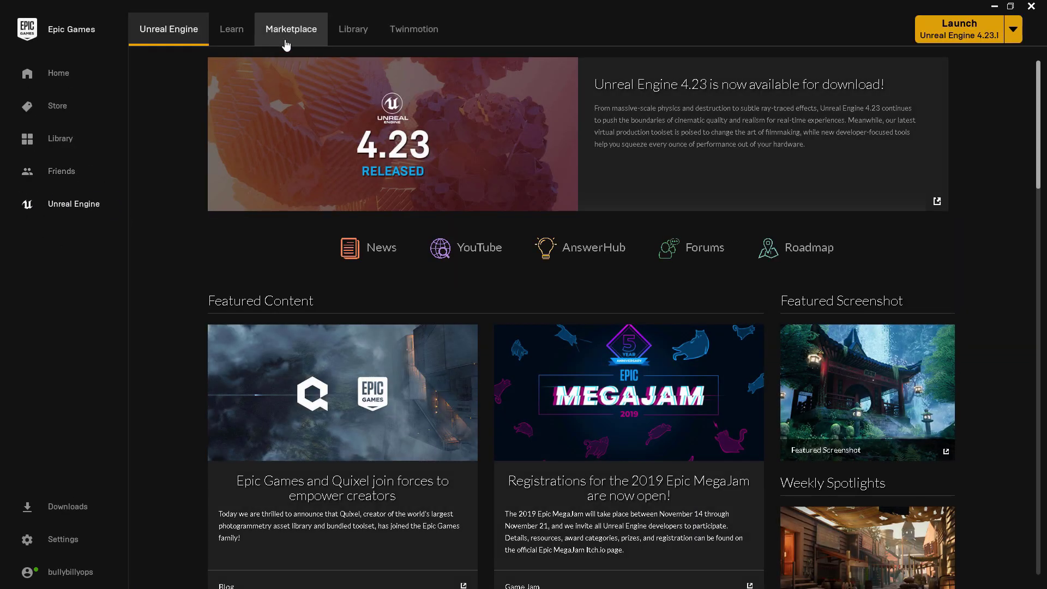
{"action": "left_click", "coordinate": [341, 31]}
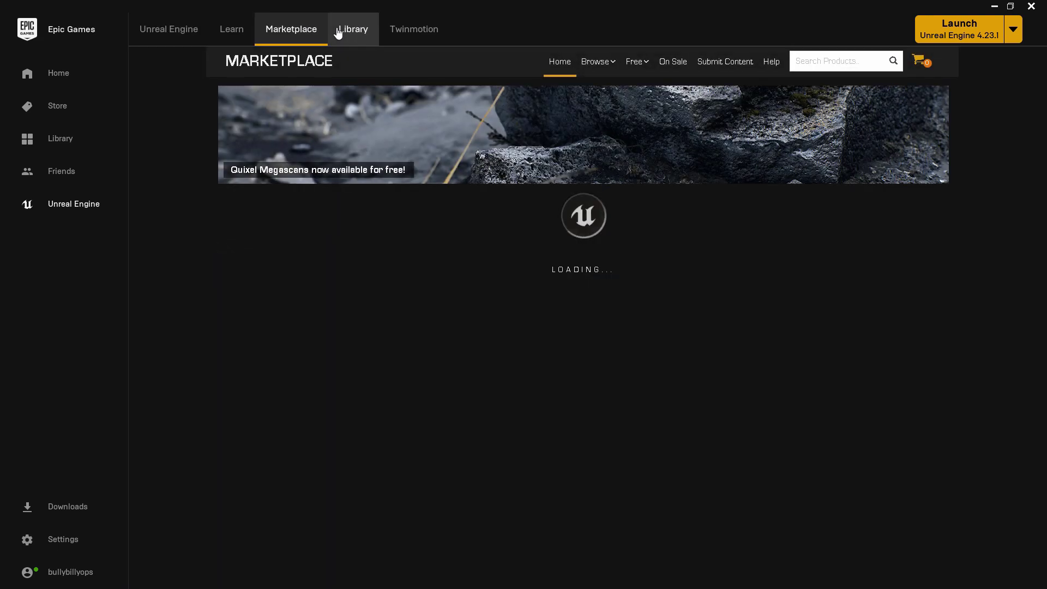
In the Library, add an engine version slot, inspect its list, then remove the 4.22.0 slot
{"action": "left_click", "coordinate": [337, 31]}
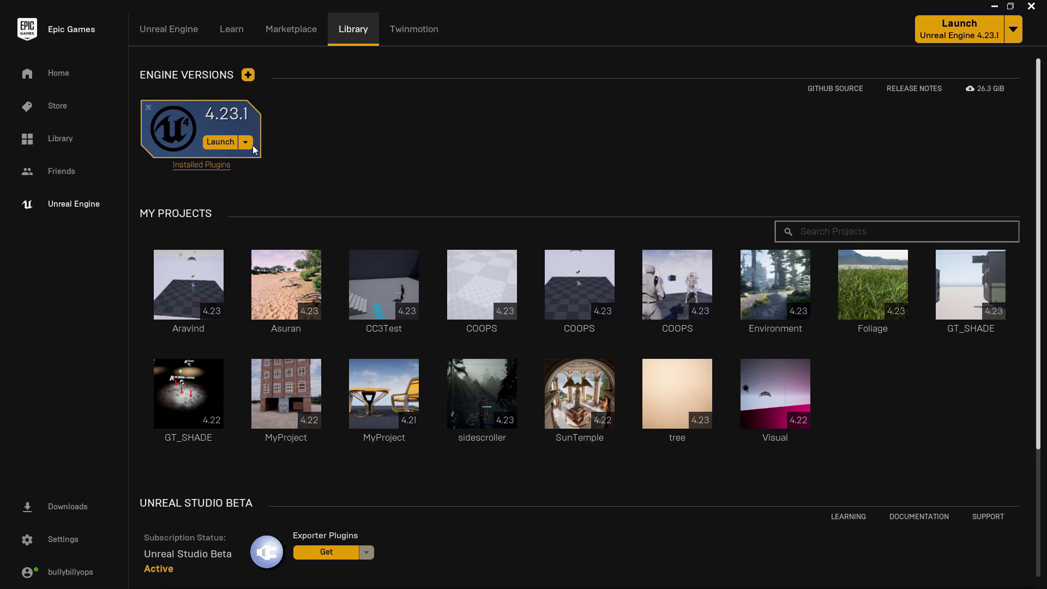
{"action": "scroll", "coordinate": [314, 180], "scroll_direction": "down", "scroll_amount": 2}
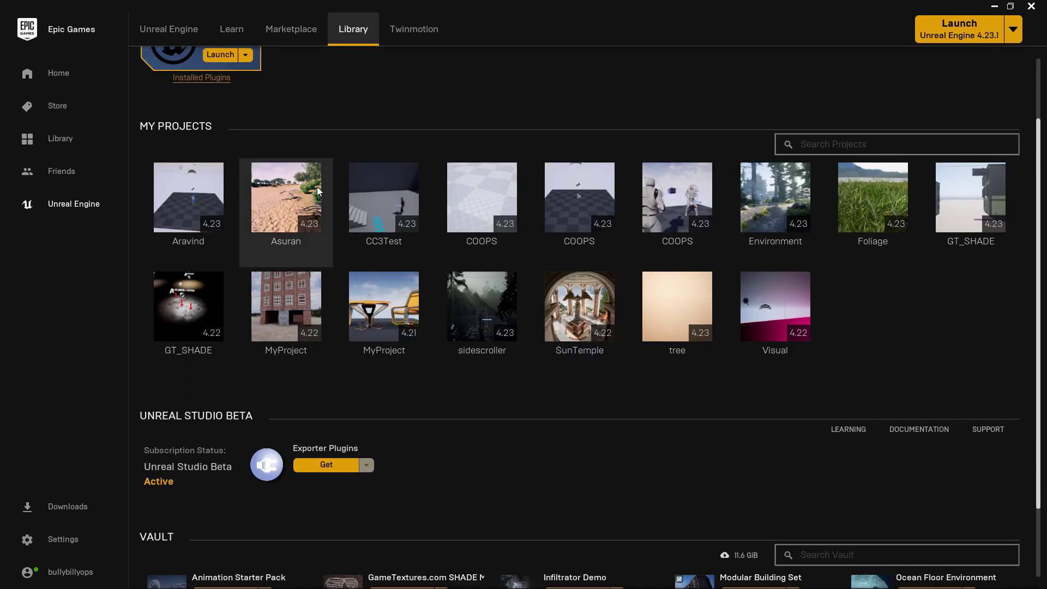
{"action": "scroll", "coordinate": [318, 191], "scroll_direction": "up", "scroll_amount": 2}
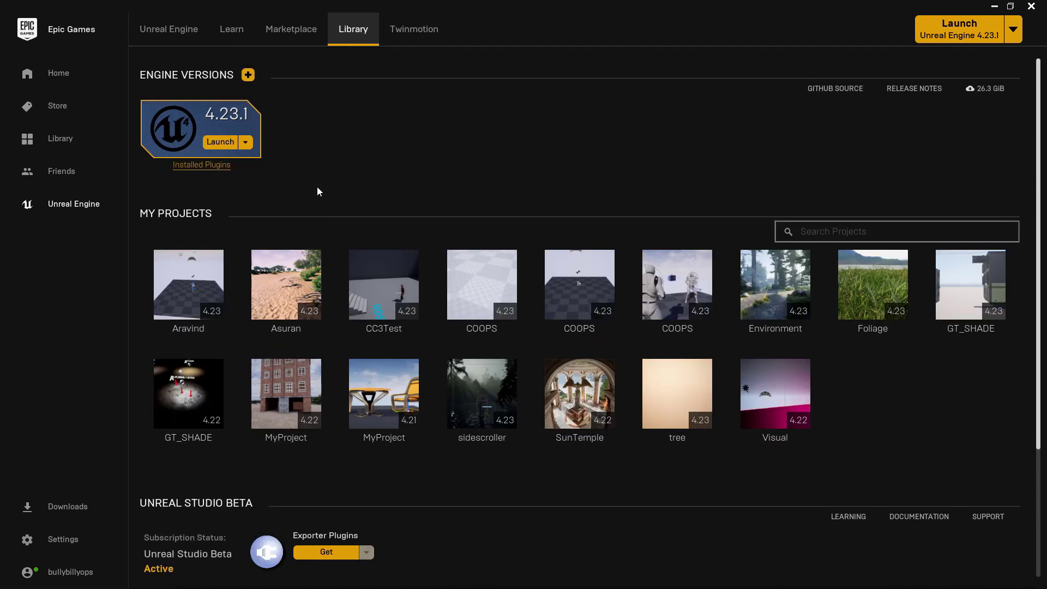
{"action": "left_click", "coordinate": [249, 77]}
{"action": "left_click", "coordinate": [338, 116]}
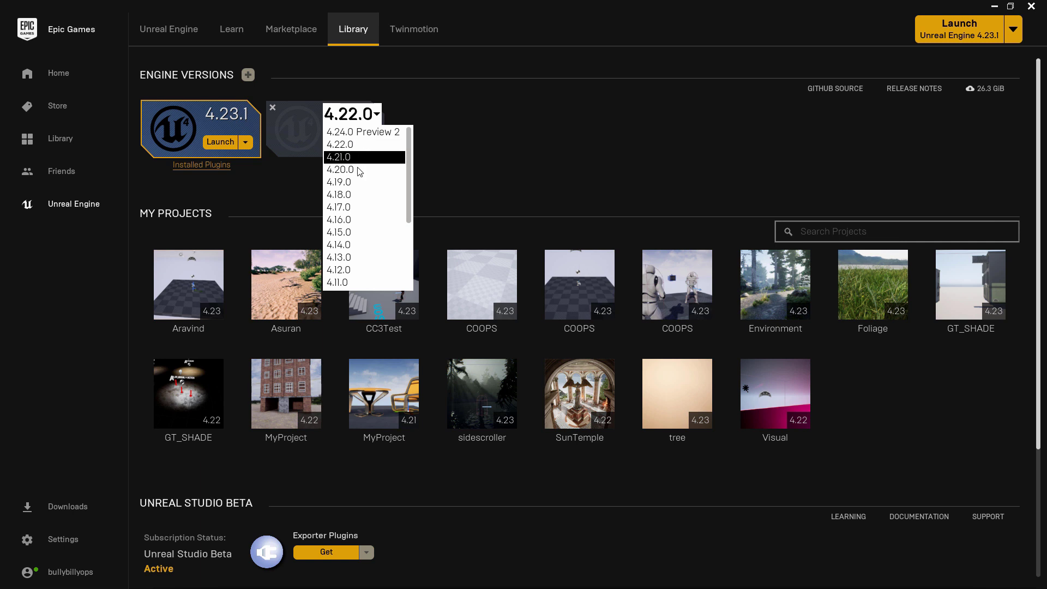
{"action": "left_click", "coordinate": [421, 106]}
{"action": "left_click", "coordinate": [273, 108]}
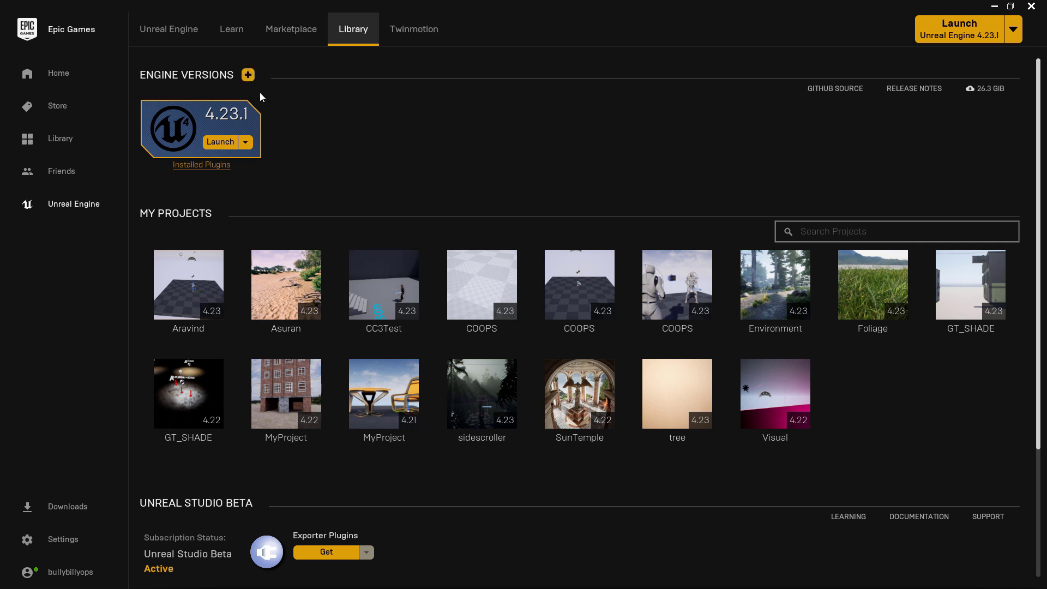
Add another engine slot, browse its version list, and remove the extra 4.22.0 slot again
{"action": "left_click", "coordinate": [248, 75]}
{"action": "left_click", "coordinate": [376, 114]}
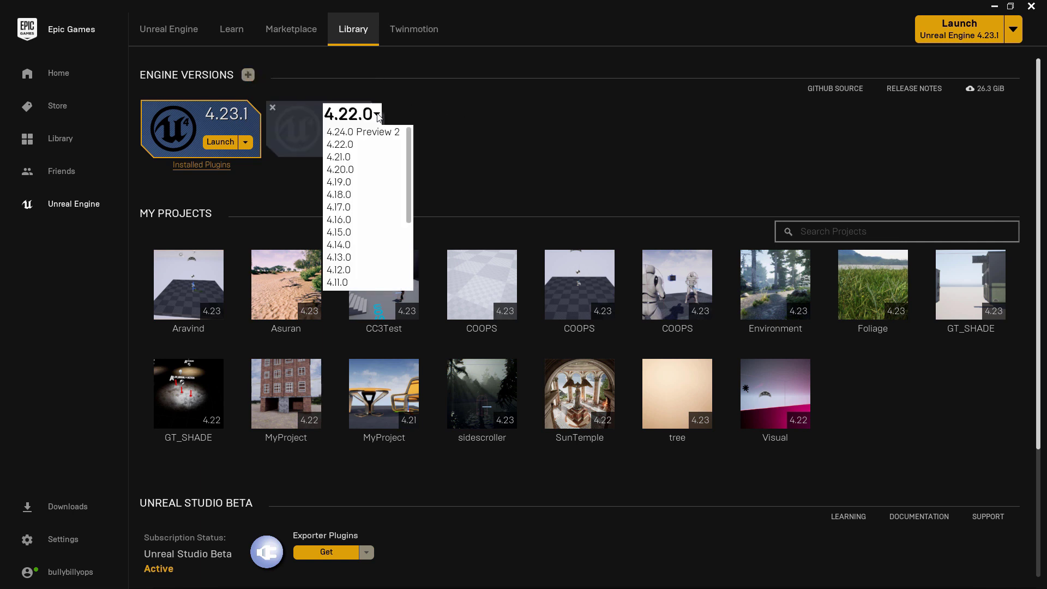
{"action": "scroll", "coordinate": [373, 173], "scroll_direction": "down", "scroll_amount": 3}
{"action": "scroll", "coordinate": [373, 173], "scroll_direction": "up", "scroll_amount": 3}
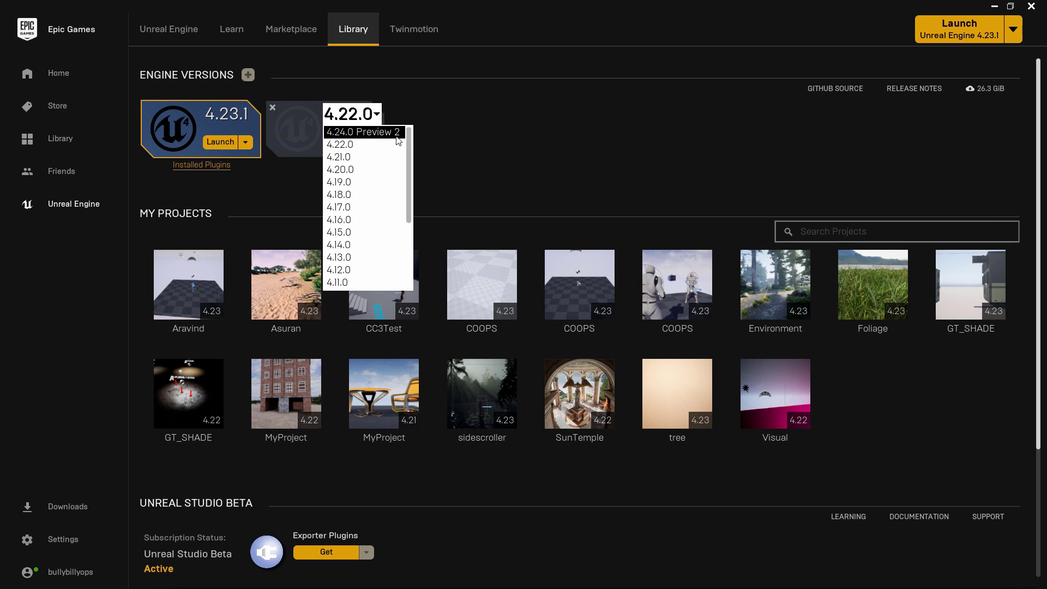
{"action": "left_click", "coordinate": [469, 132]}
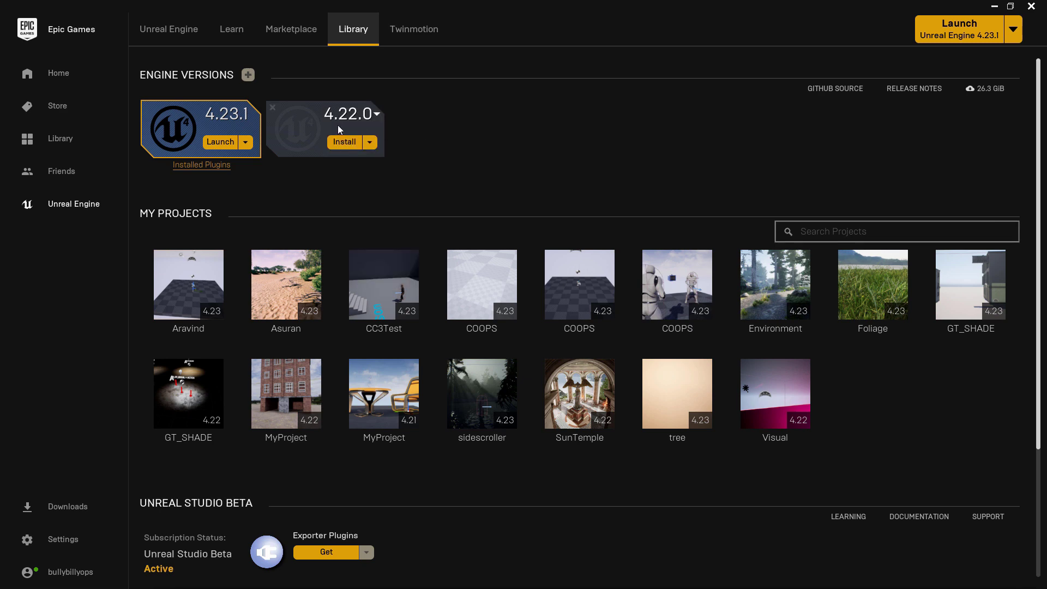
{"action": "left_click", "coordinate": [273, 109]}
{"action": "scroll", "coordinate": [436, 176], "scroll_direction": "down", "scroll_amount": 3}
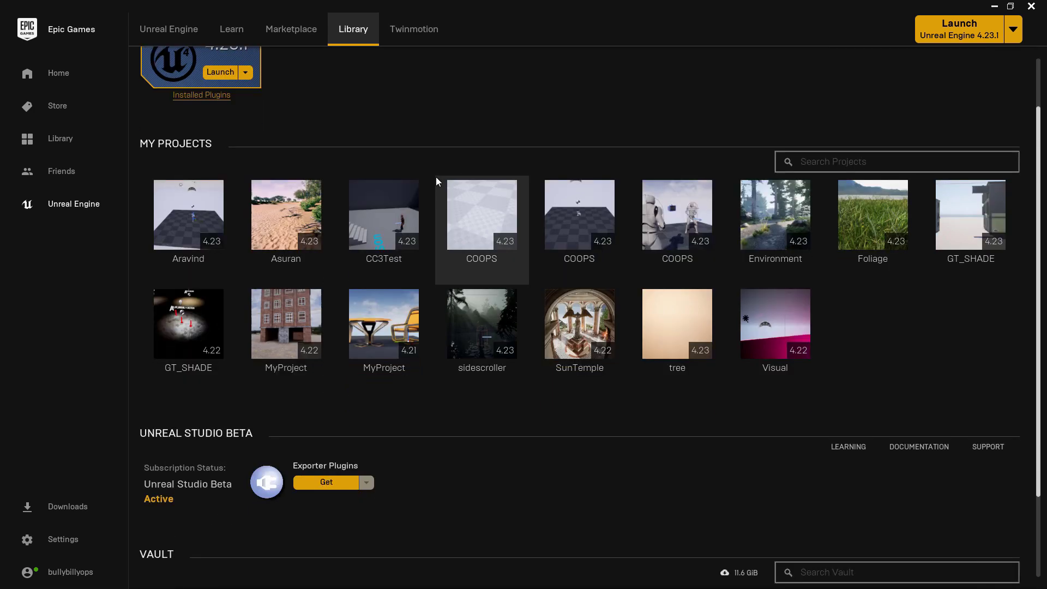
{"action": "scroll", "coordinate": [436, 177], "scroll_direction": "up", "scroll_amount": 3}
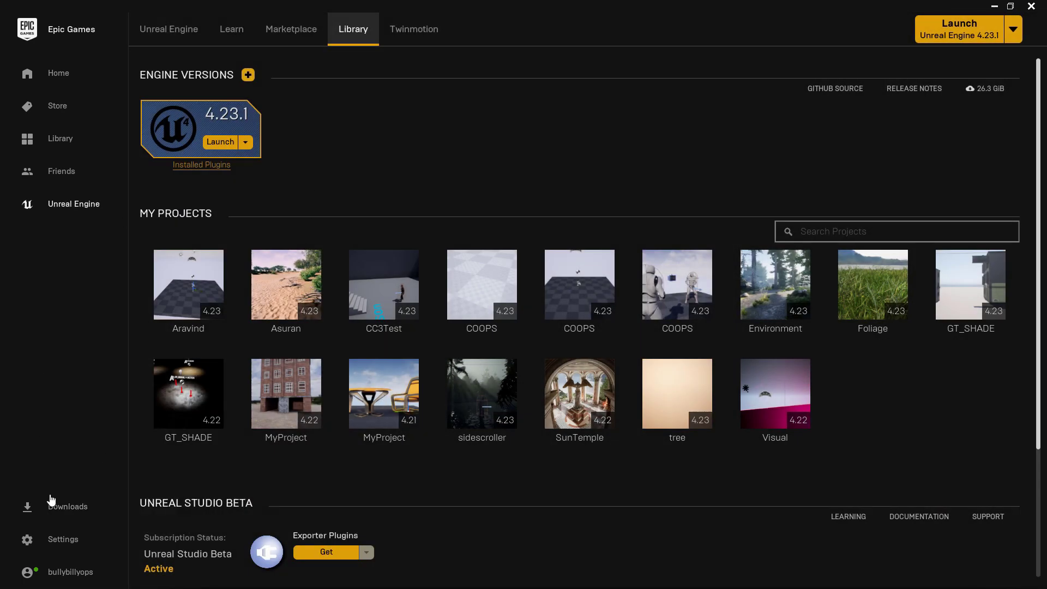
Close the Epic Games Launcher and refresh the desktop while Unreal Editor 4.23.1 loads
{"action": "mouse_move", "coordinate": [7, 500]}
{"action": "left_click", "coordinate": [1031, 6]}
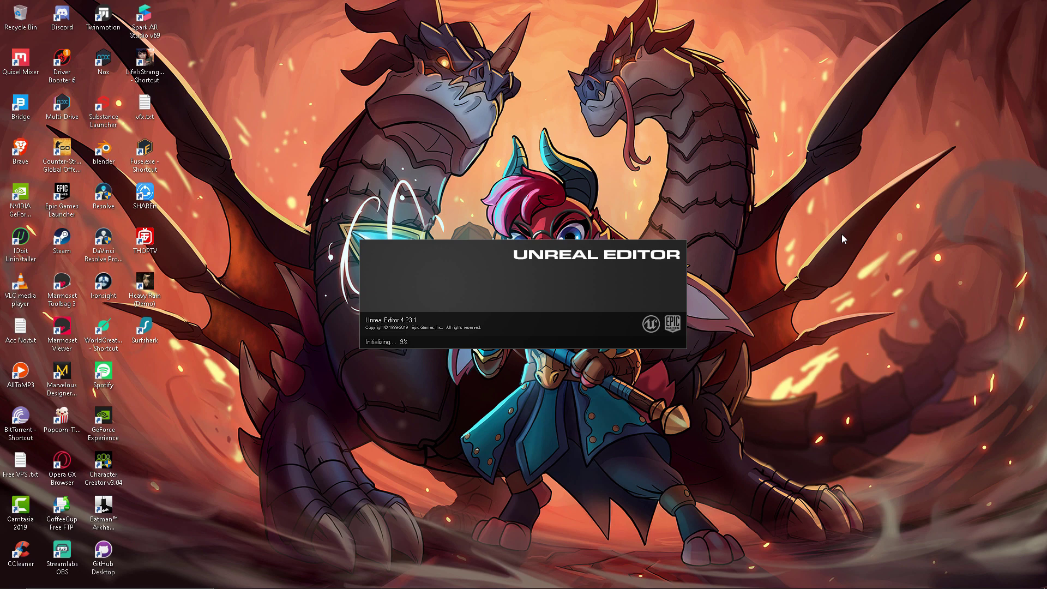
{"action": "right_click", "coordinate": [754, 54]}
{"action": "left_click", "coordinate": [733, 84]}
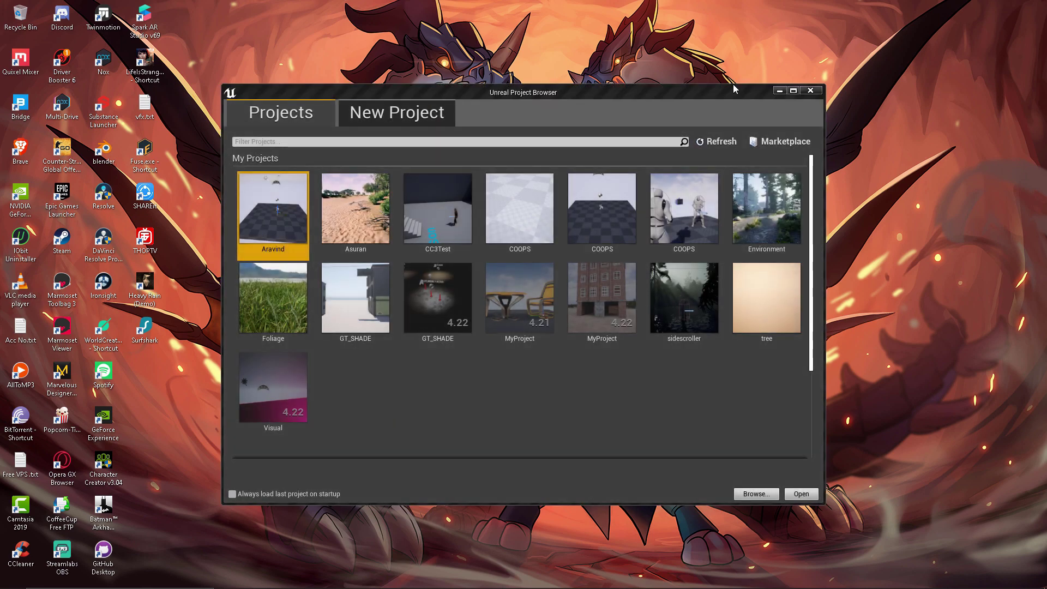
Show the New Project templates, preview First Person, then go back to the Blank template
{"action": "left_click", "coordinate": [394, 116]}
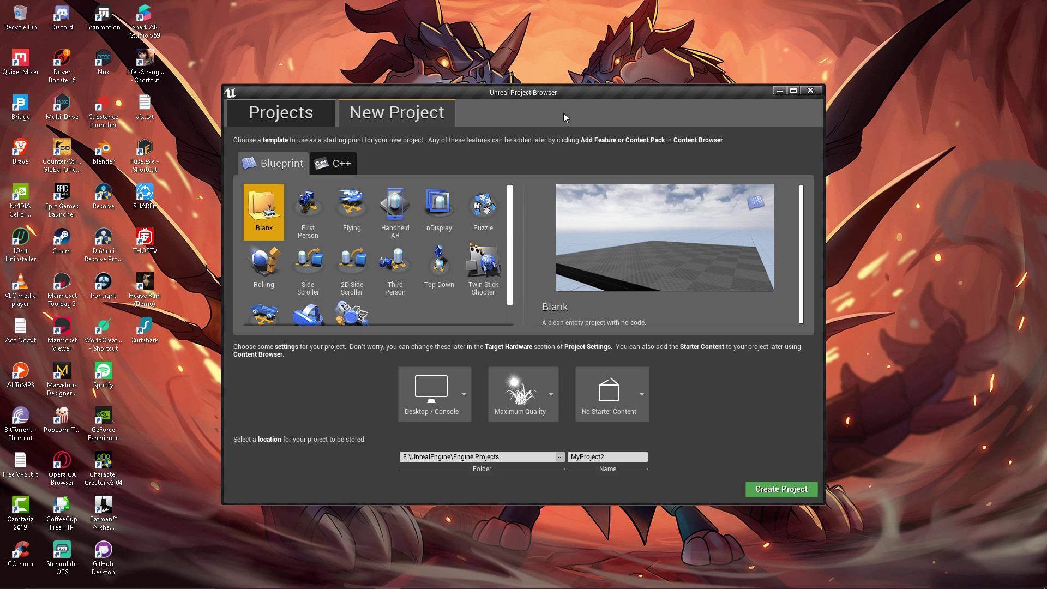
{"action": "left_click", "coordinate": [299, 214]}
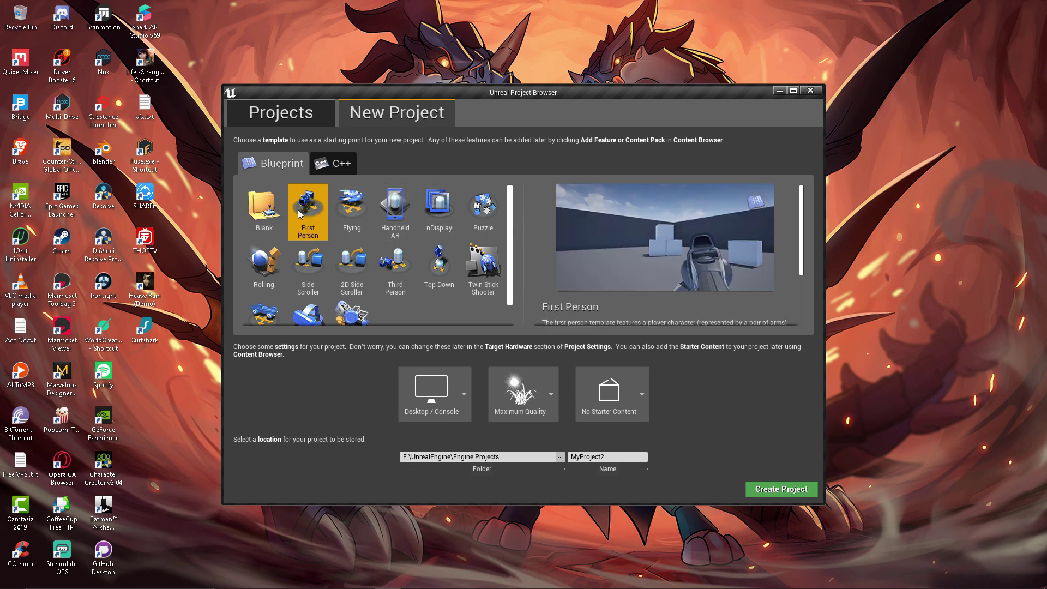
{"action": "left_click", "coordinate": [254, 211]}
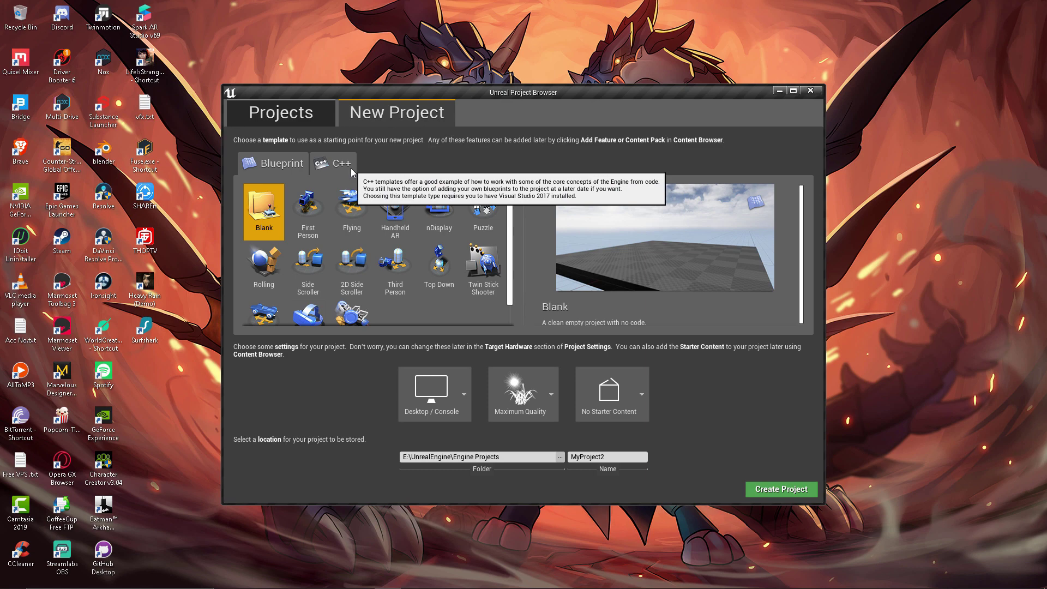
Close and reopen the Project Browser, refreshing the desktop, then show the New Project templates
{"action": "left_click", "coordinate": [809, 91]}
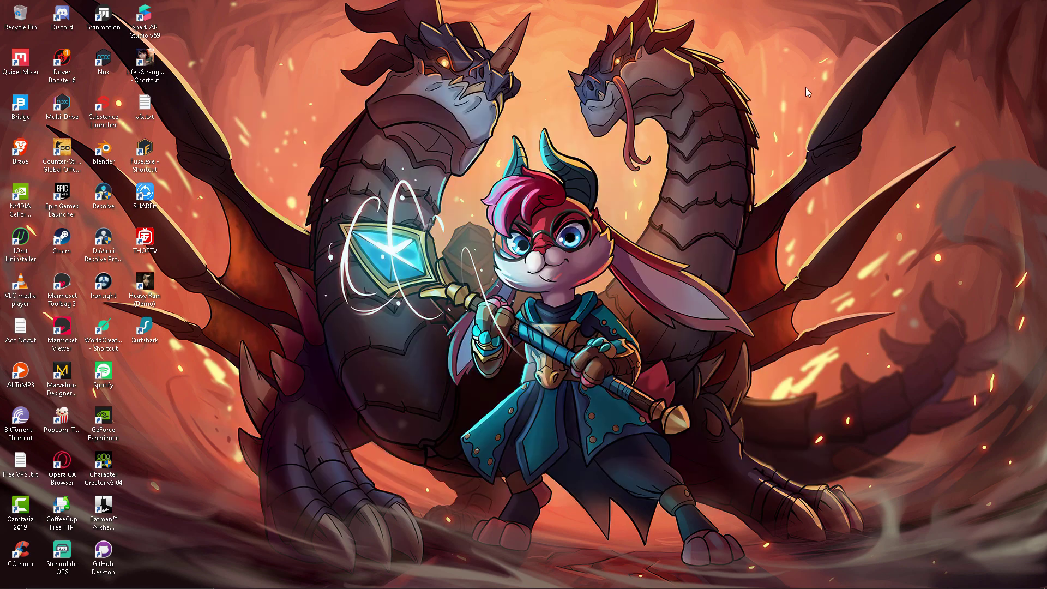
{"action": "right_click", "coordinate": [717, 106]}
{"action": "left_click", "coordinate": [644, 139]}
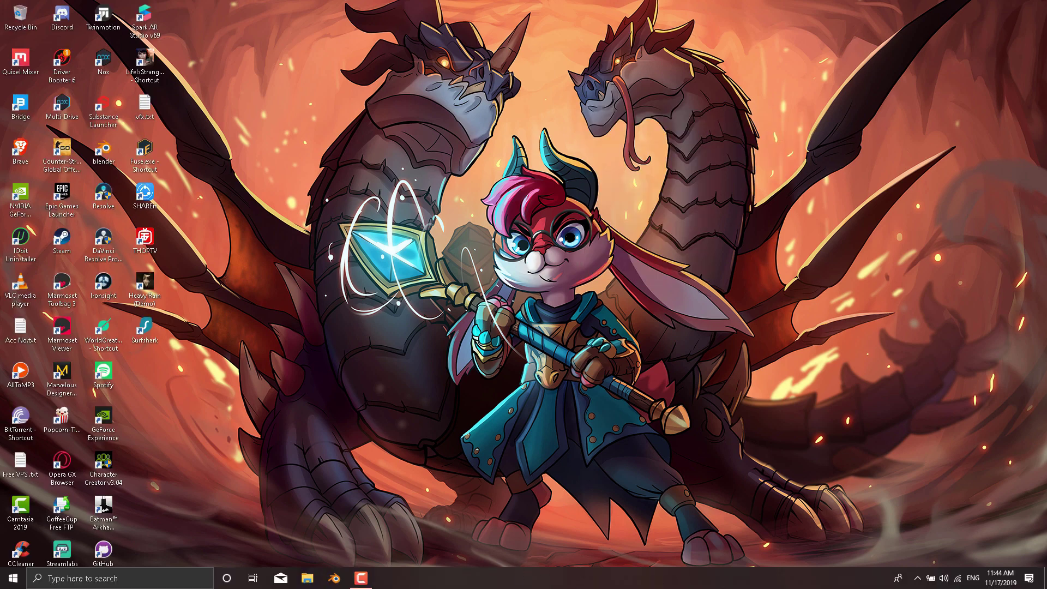
{"action": "left_click", "coordinate": [360, 577]}
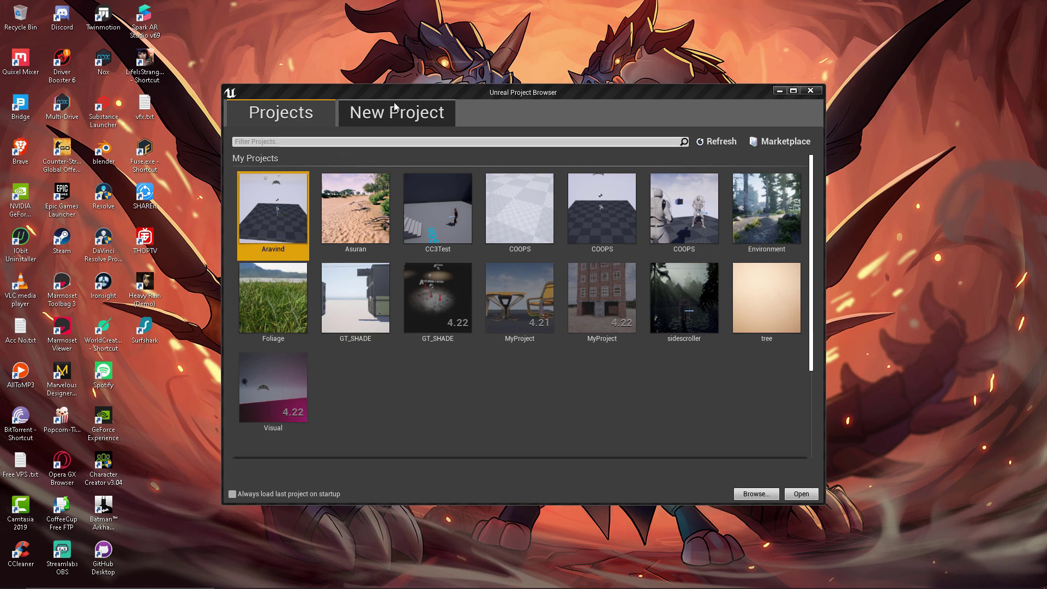
{"action": "left_click", "coordinate": [396, 110]}
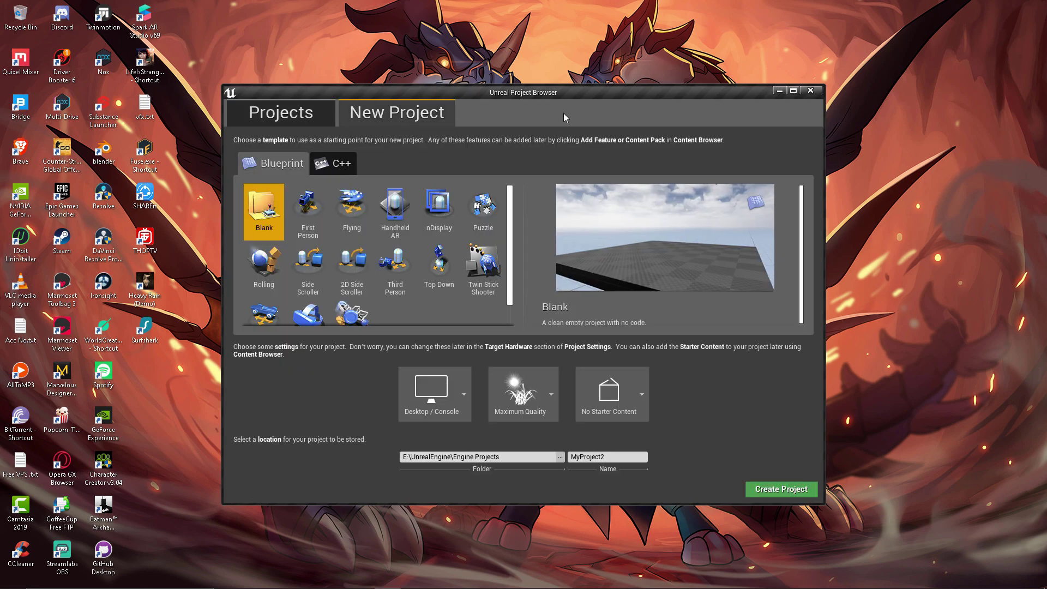